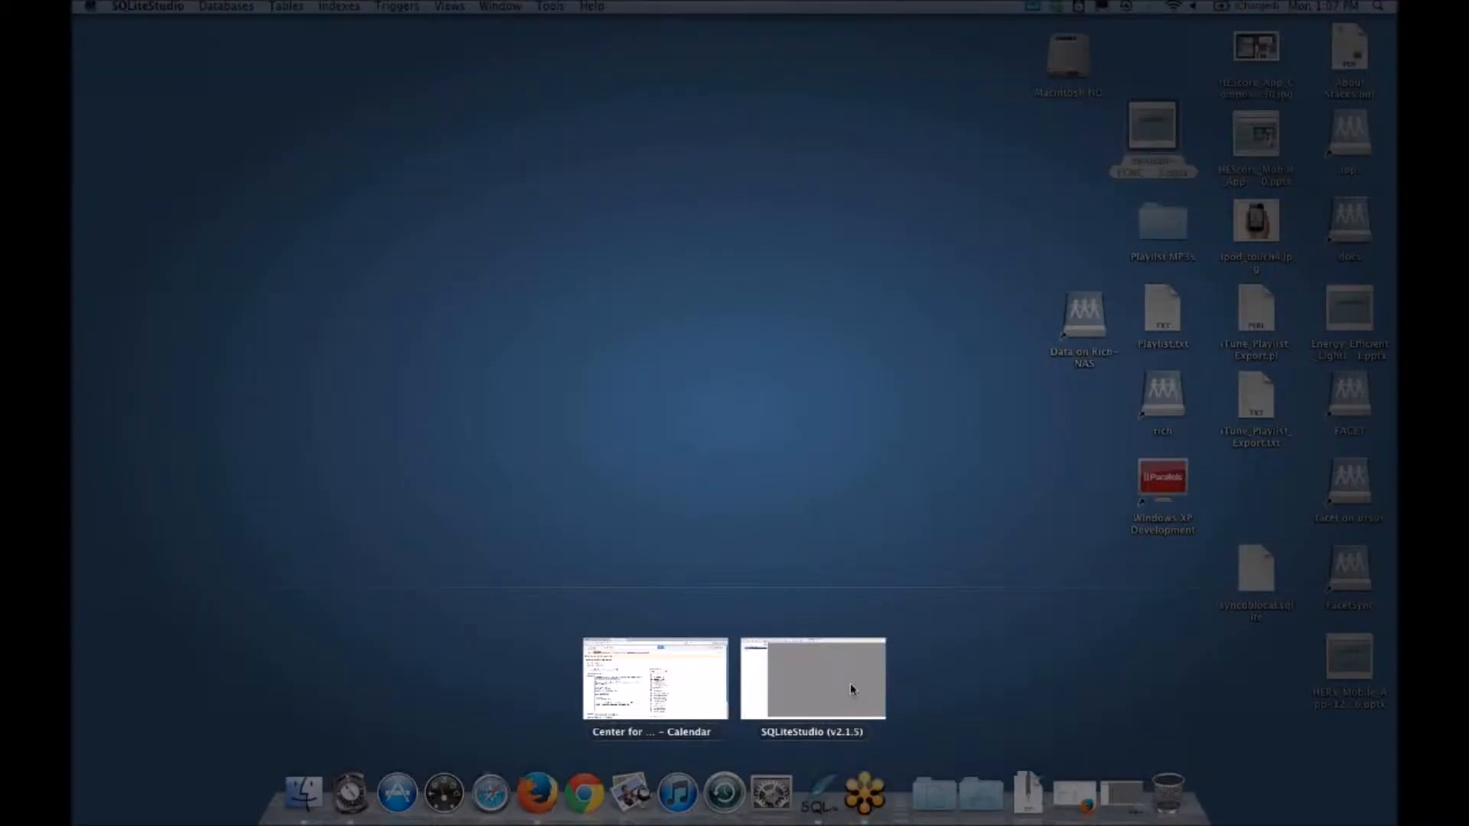
Step: Switch to SQLiteStudio, open the Heating table's data and review its columns through thermostat_type
left_click(851, 688)
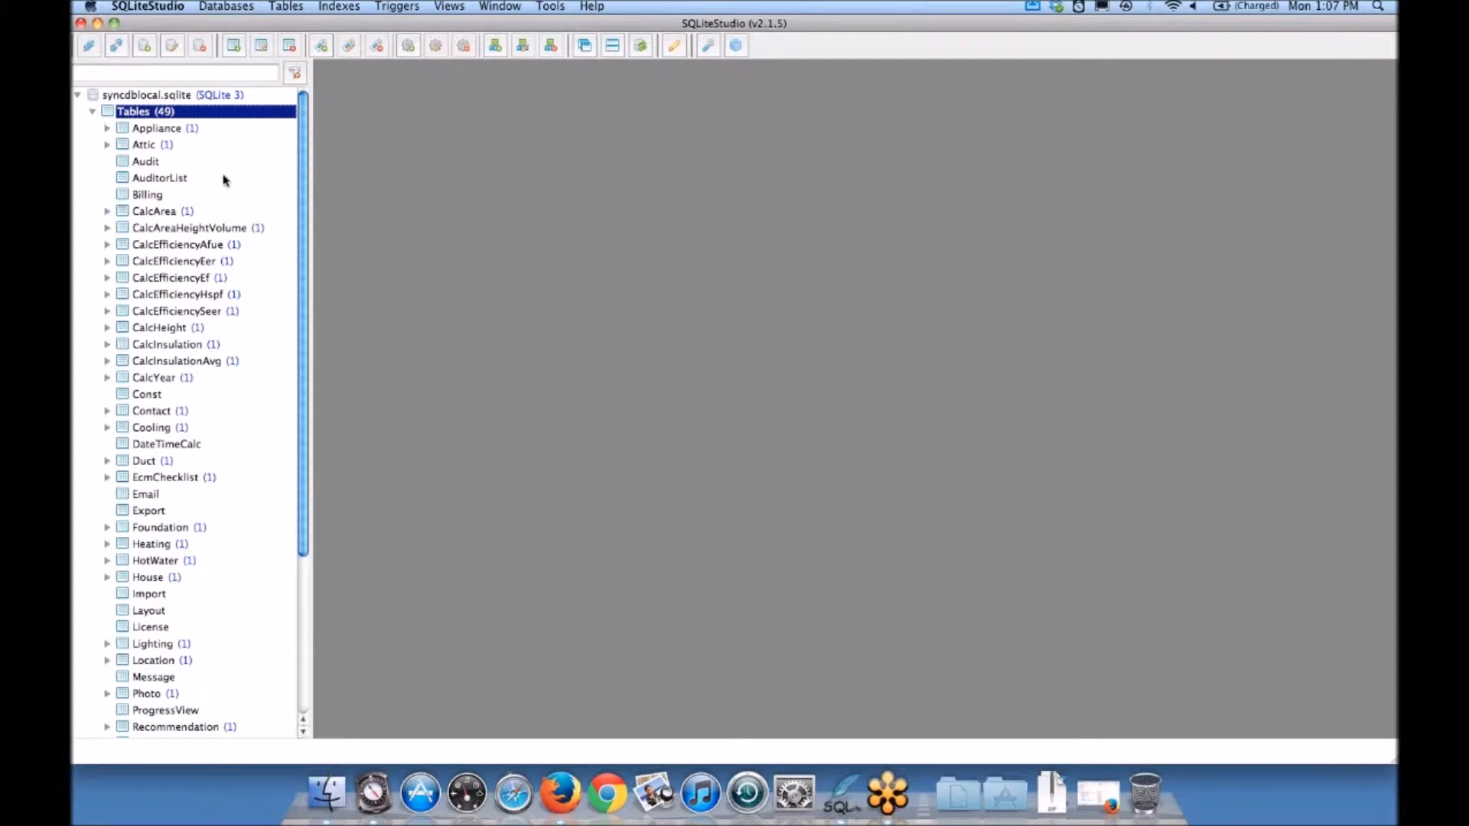
left_click_drag(303, 172, 309, 246)
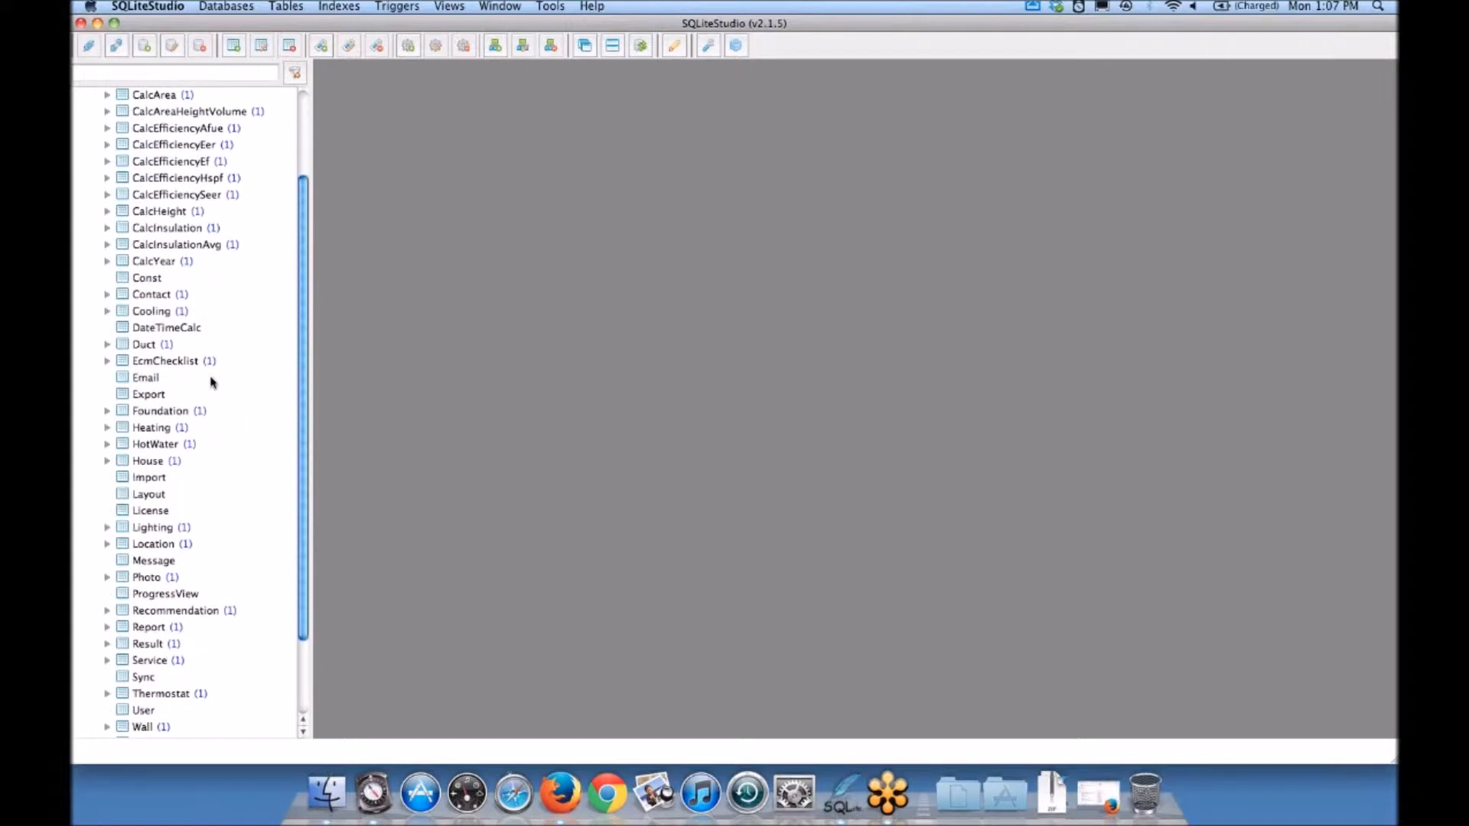
left_click(160, 429)
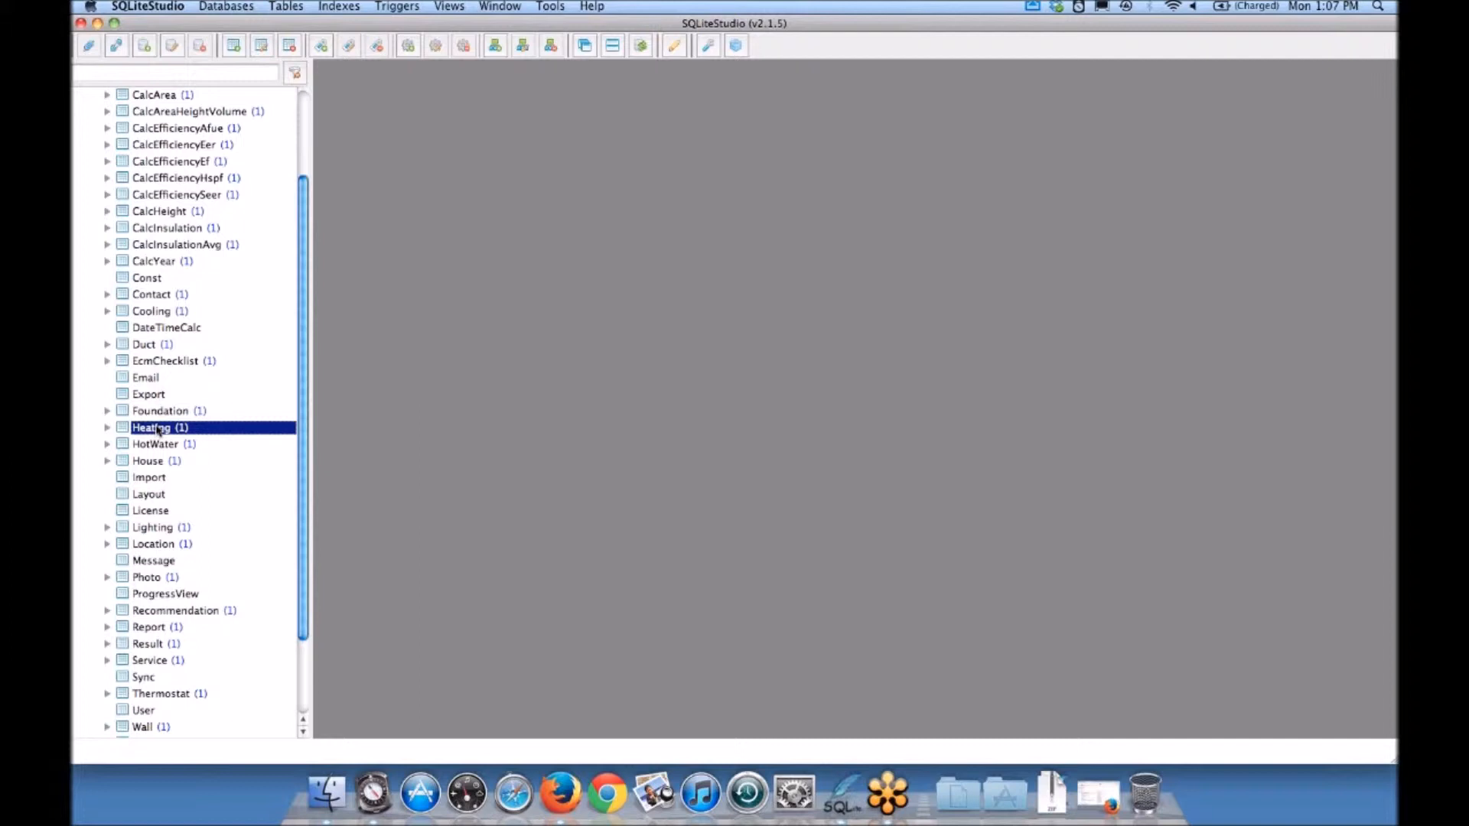
double_click(159, 429)
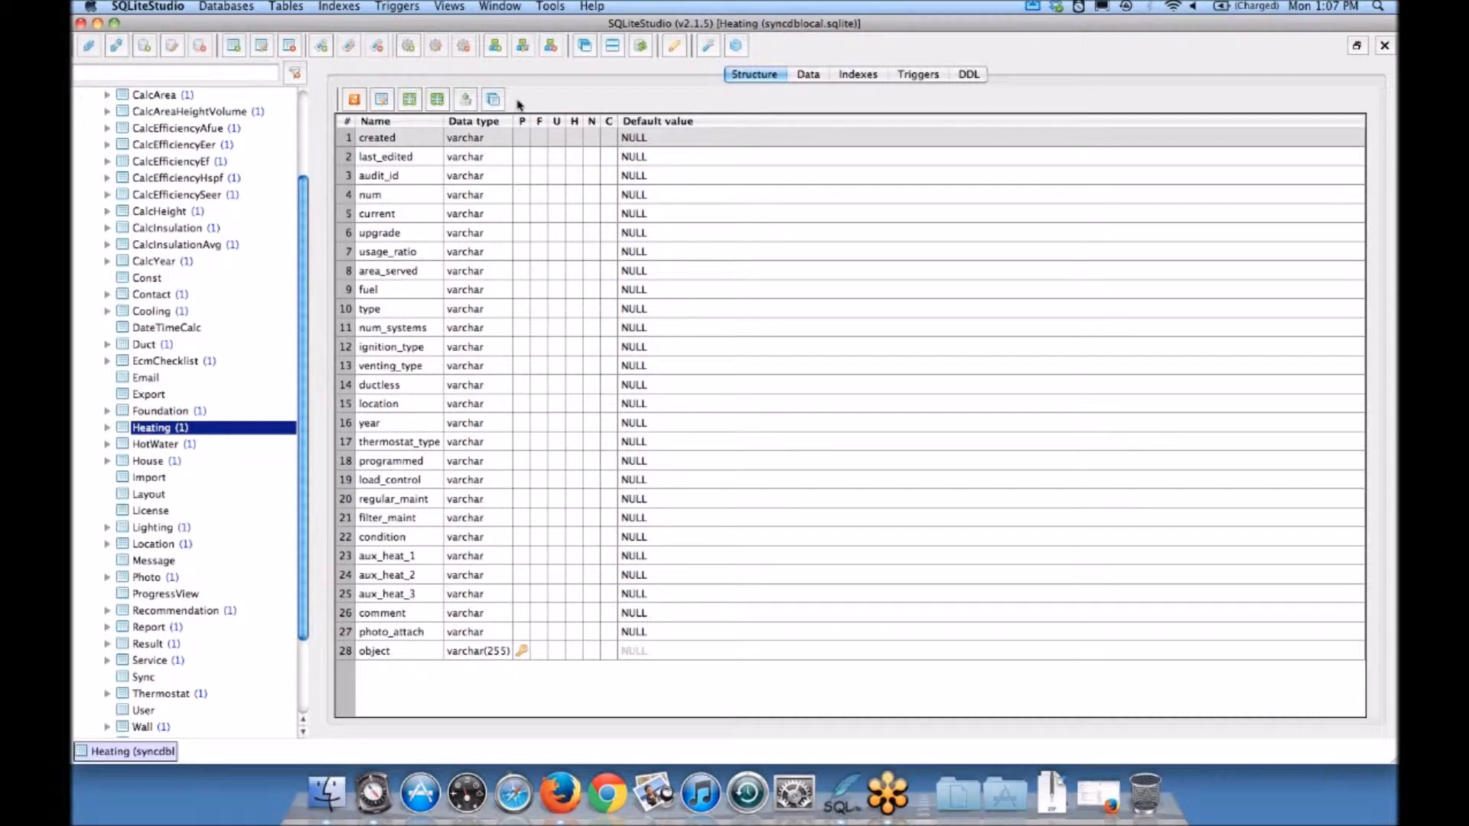
left_click(808, 75)
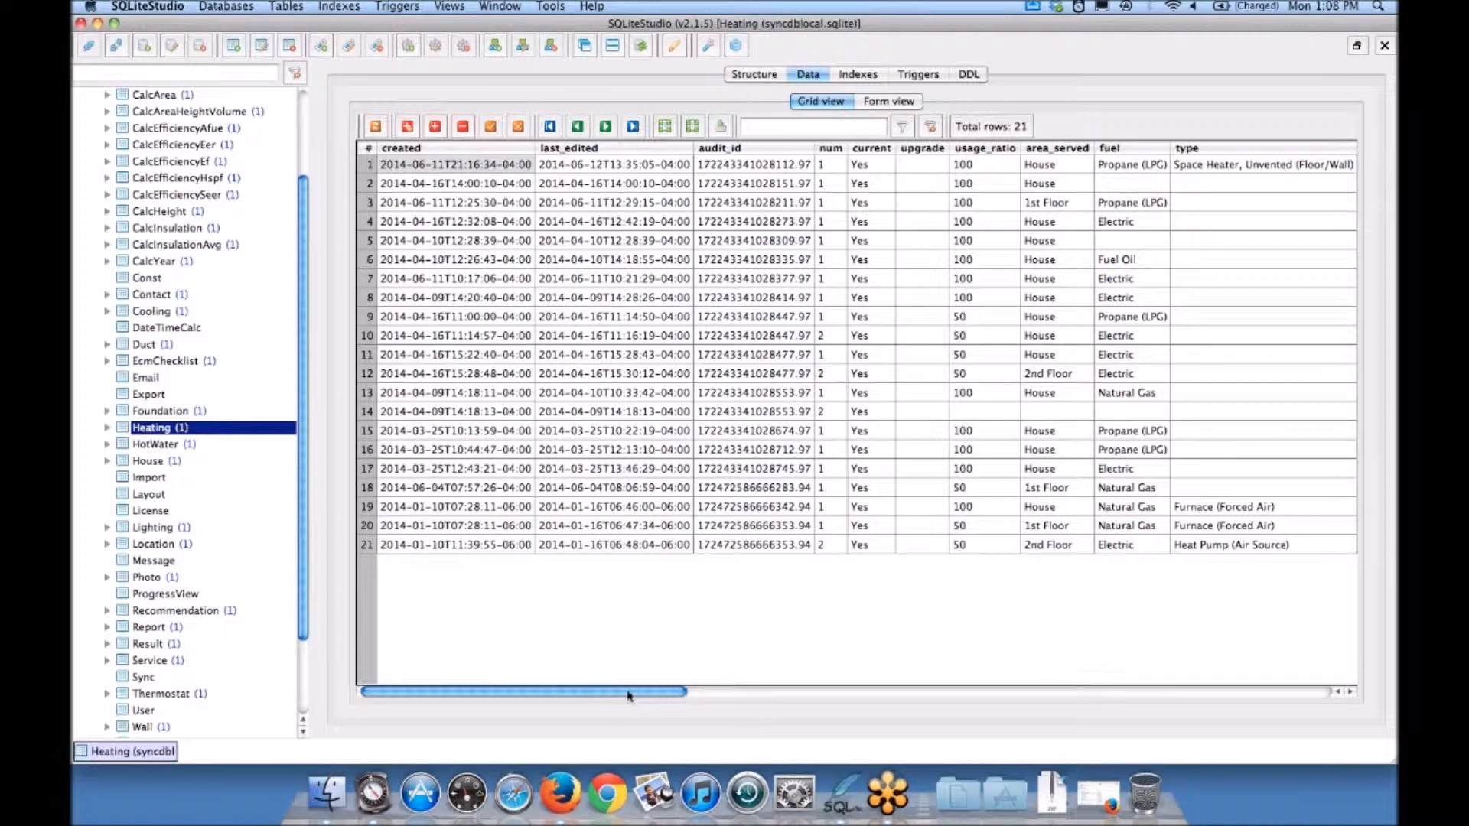
left_click_drag(627, 695, 809, 679)
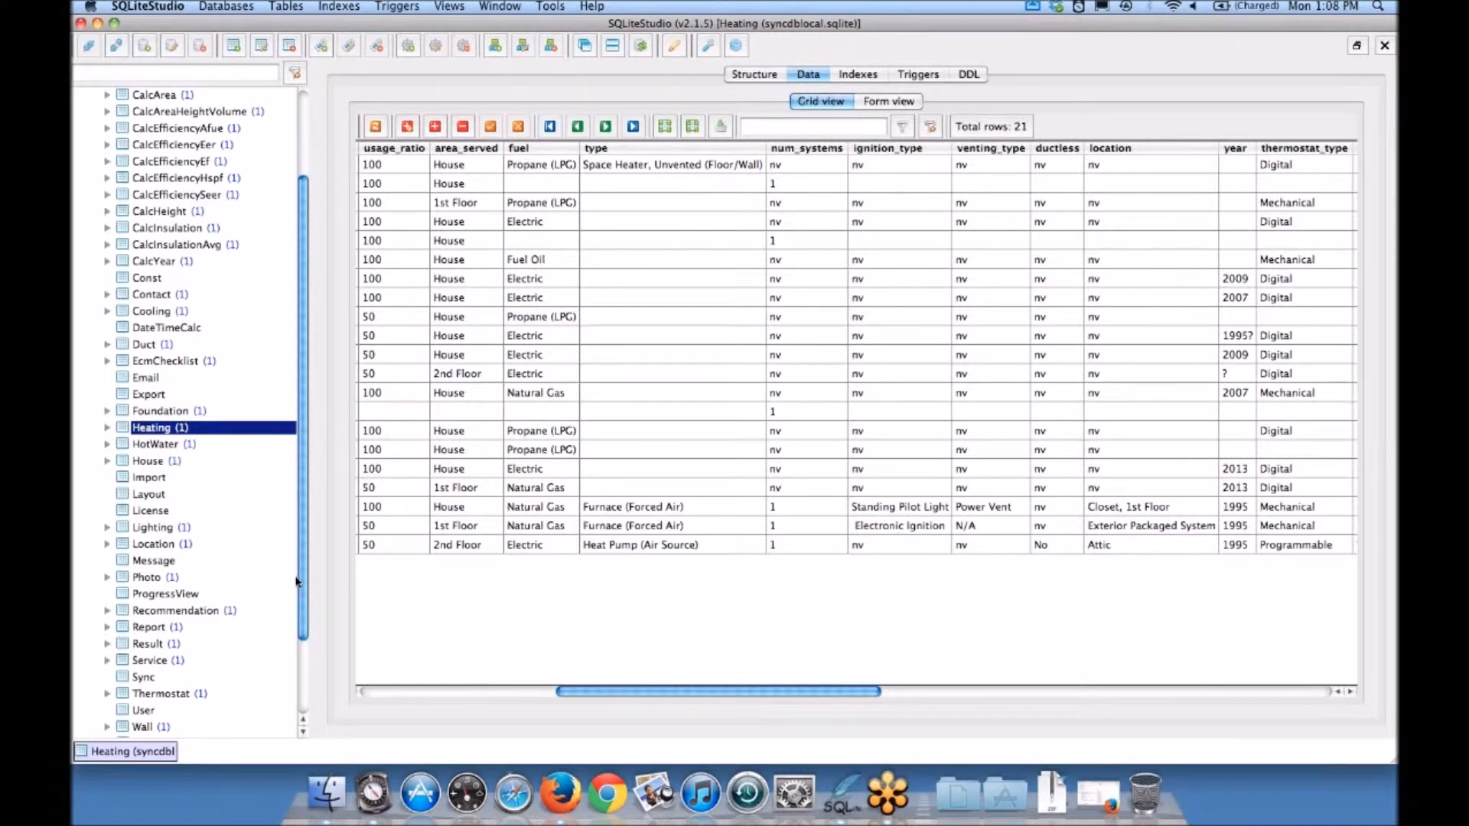
Step: Expand the database's views, show the Heating Condition view's results, and compare them with the Heating table's data
left_click_drag(303, 577, 304, 650)
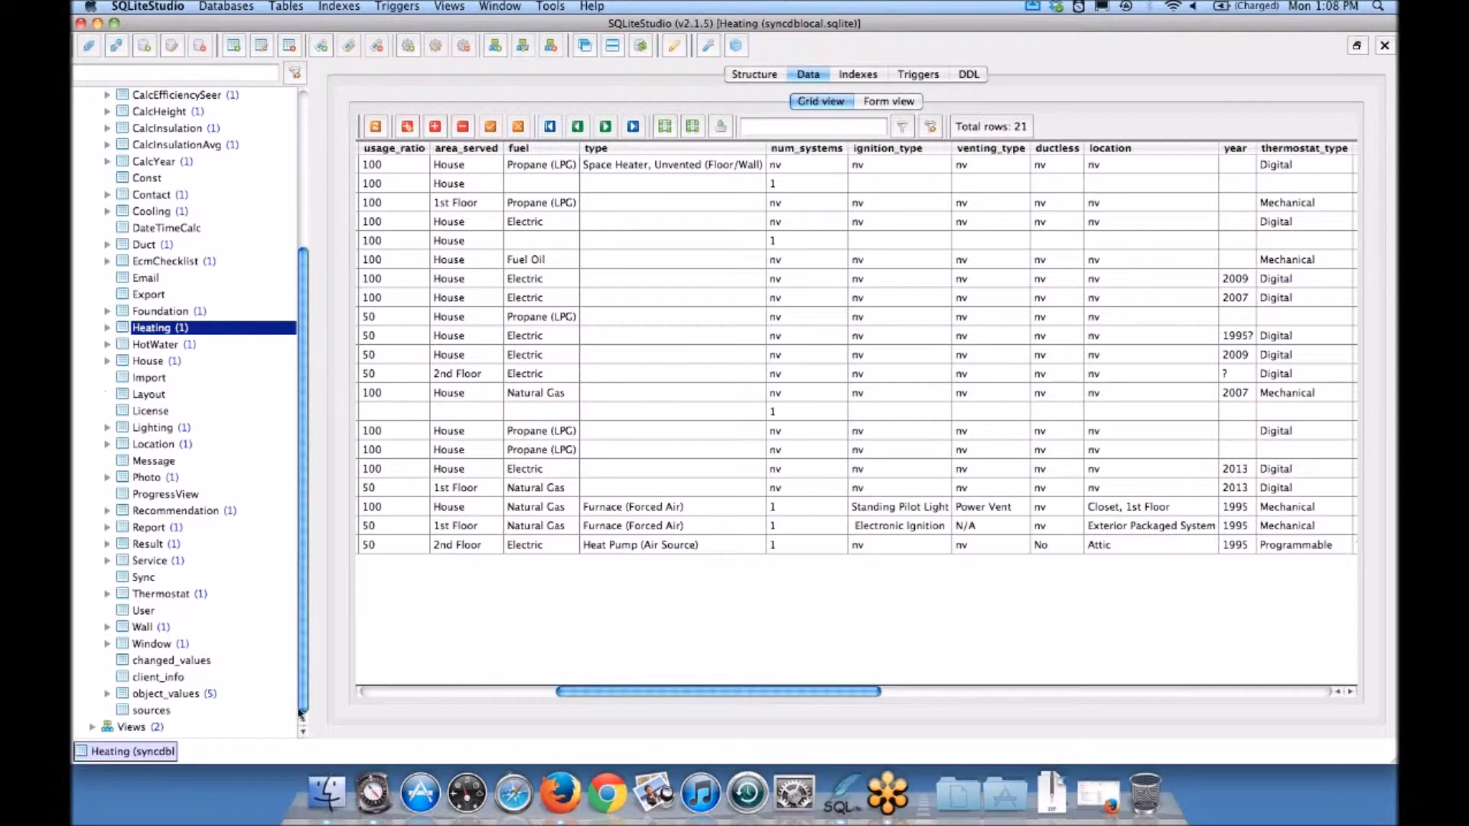
double_click(136, 729)
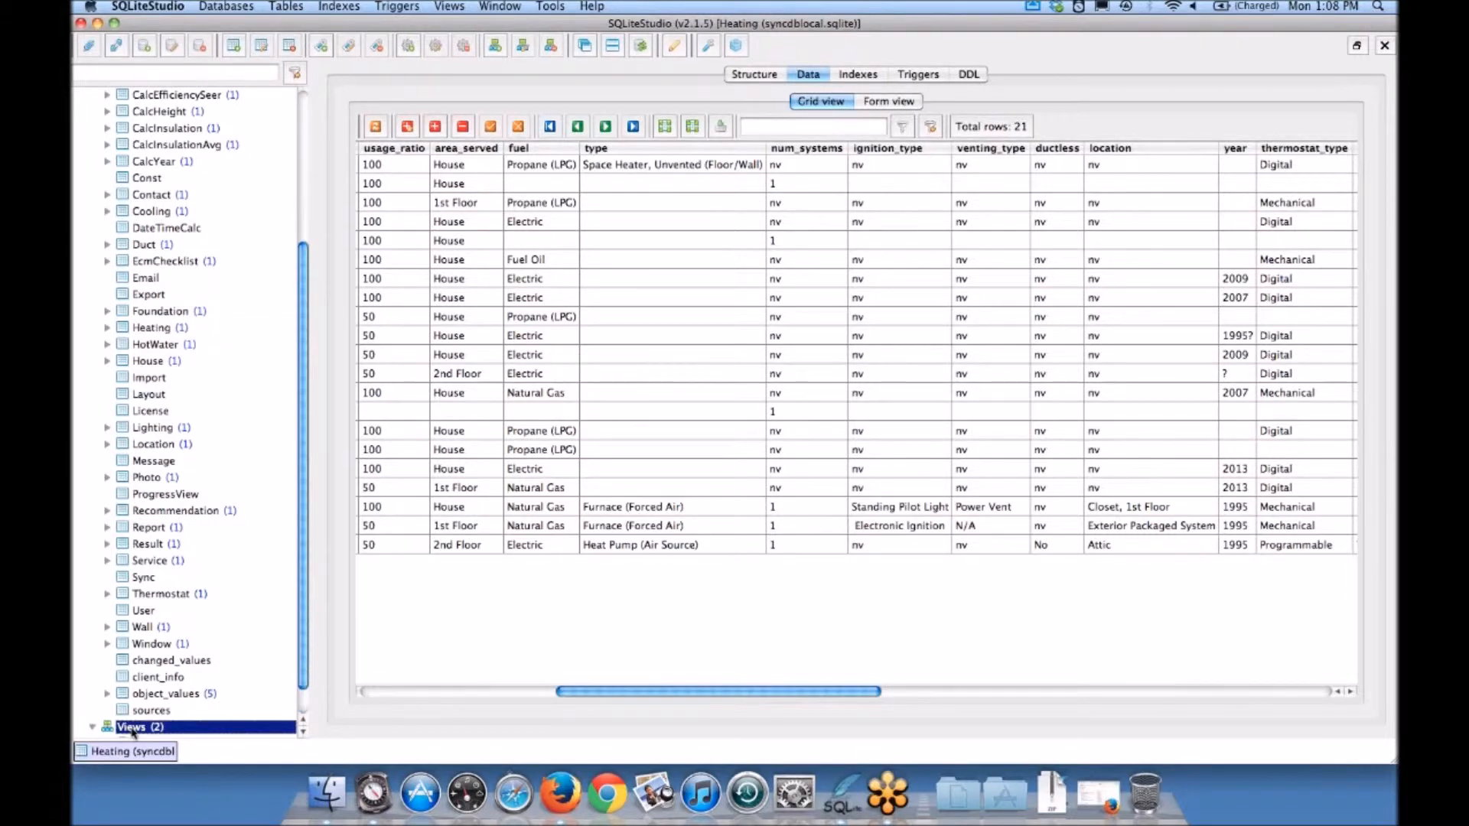
left_click(253, 626)
scroll(248, 629, "down", 2)
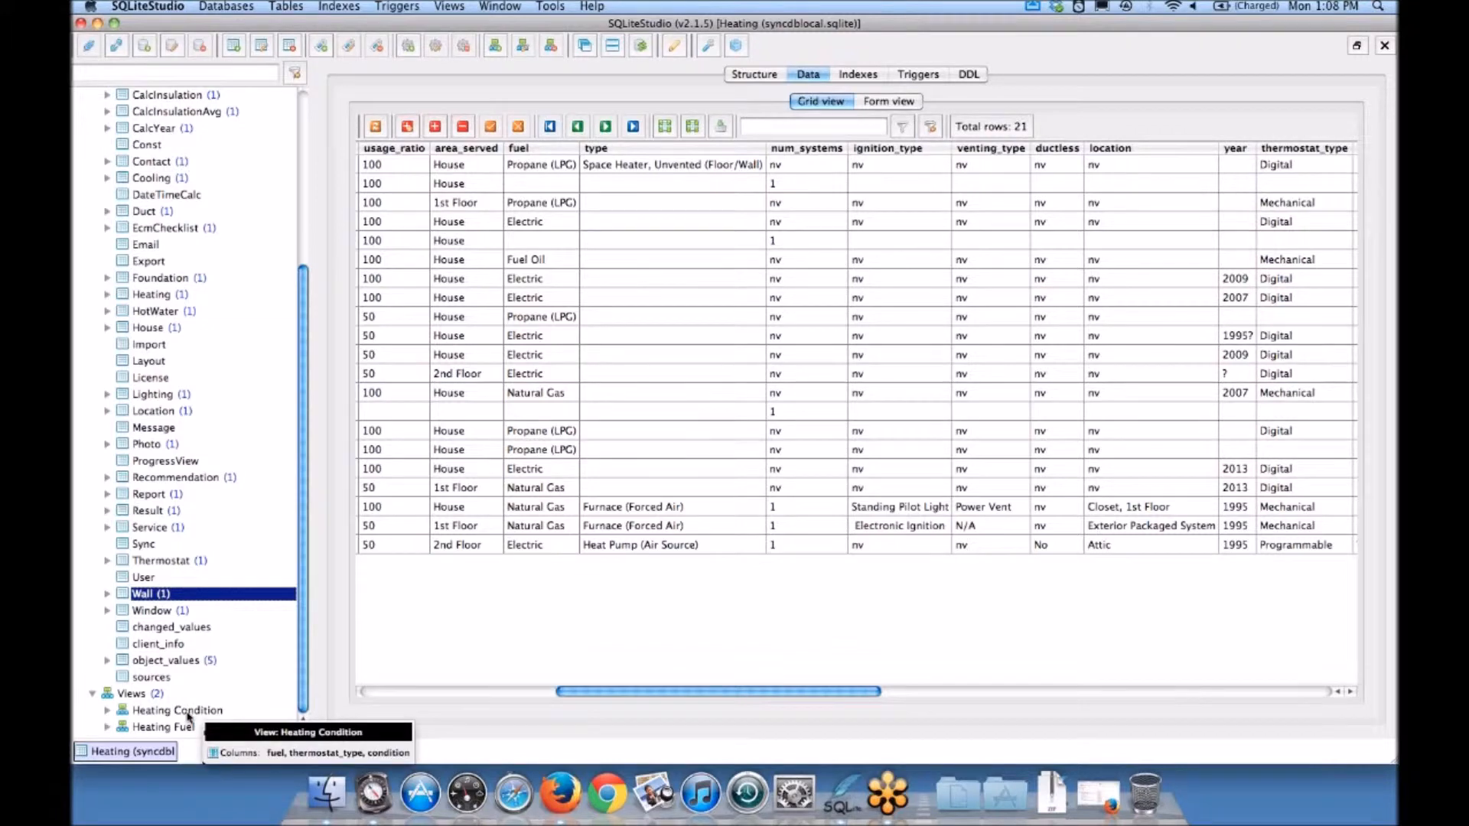
double_click(188, 712)
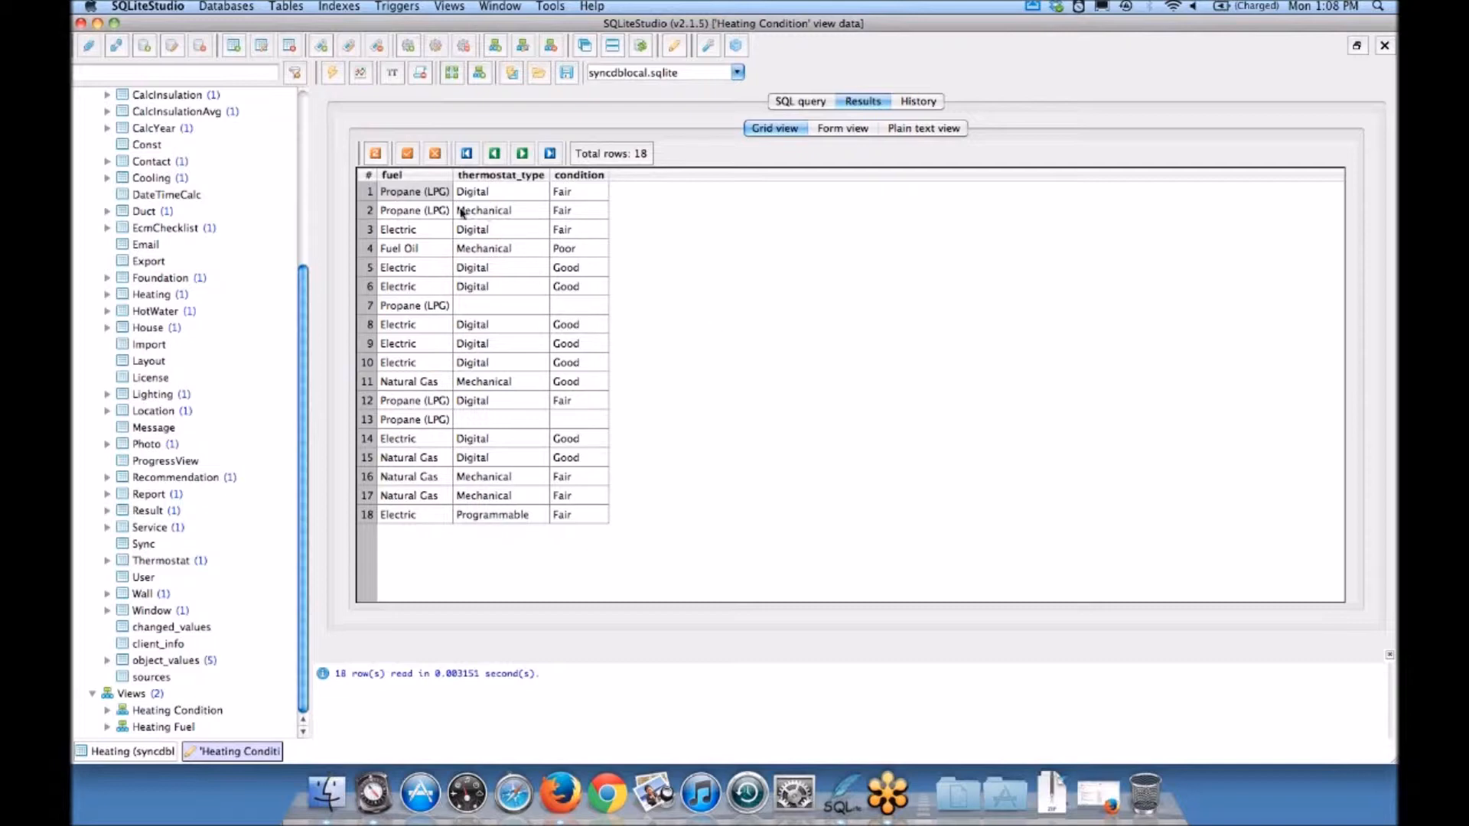
mouse_move(441, 215)
mouse_move(577, 494)
left_click(117, 754)
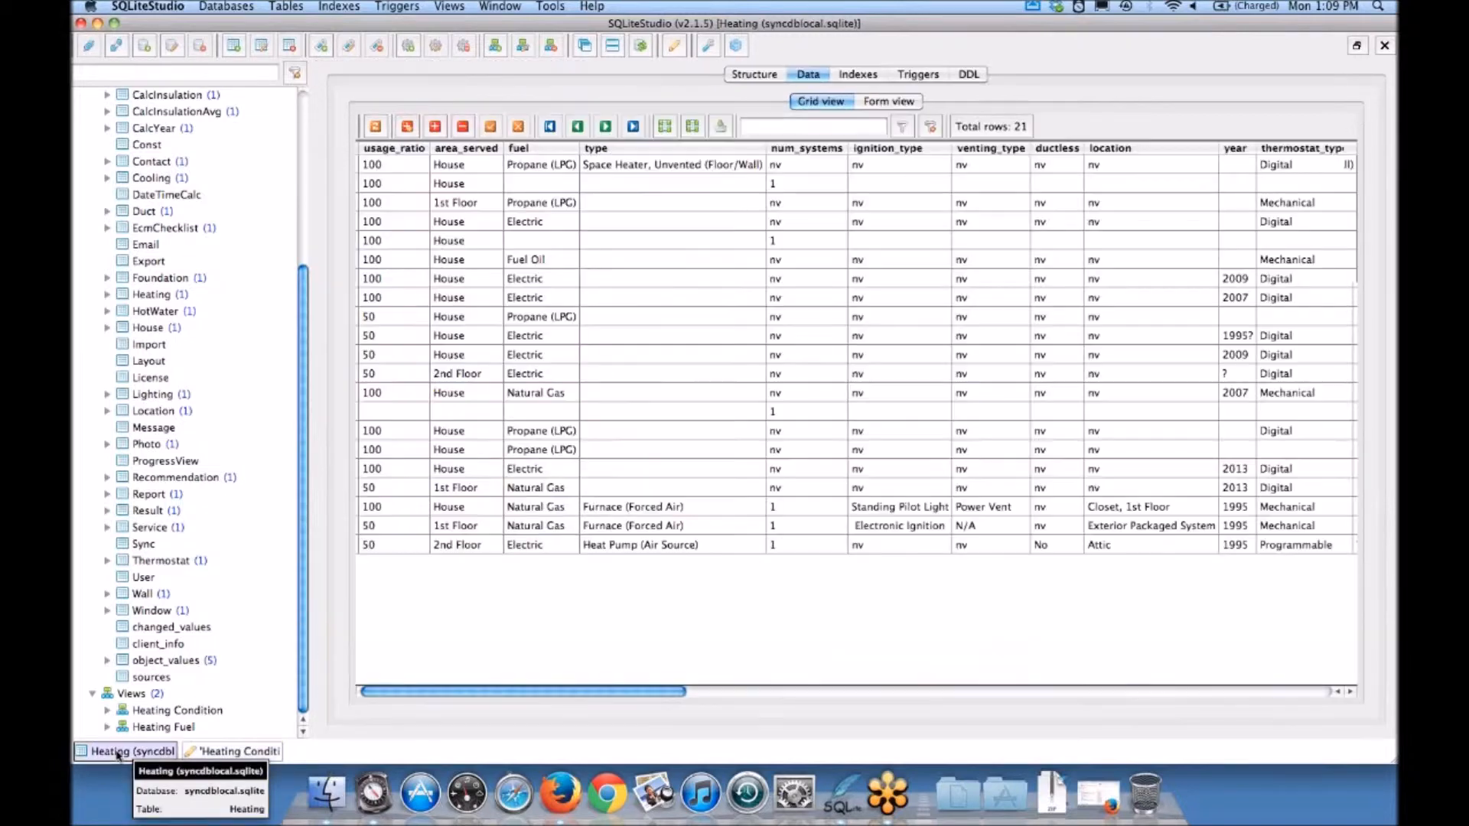
Step: Open the Heating Condition view's definition, break its query into separate lines for the fields, FROM and WHERE, and discard the edit
double_click(178, 710)
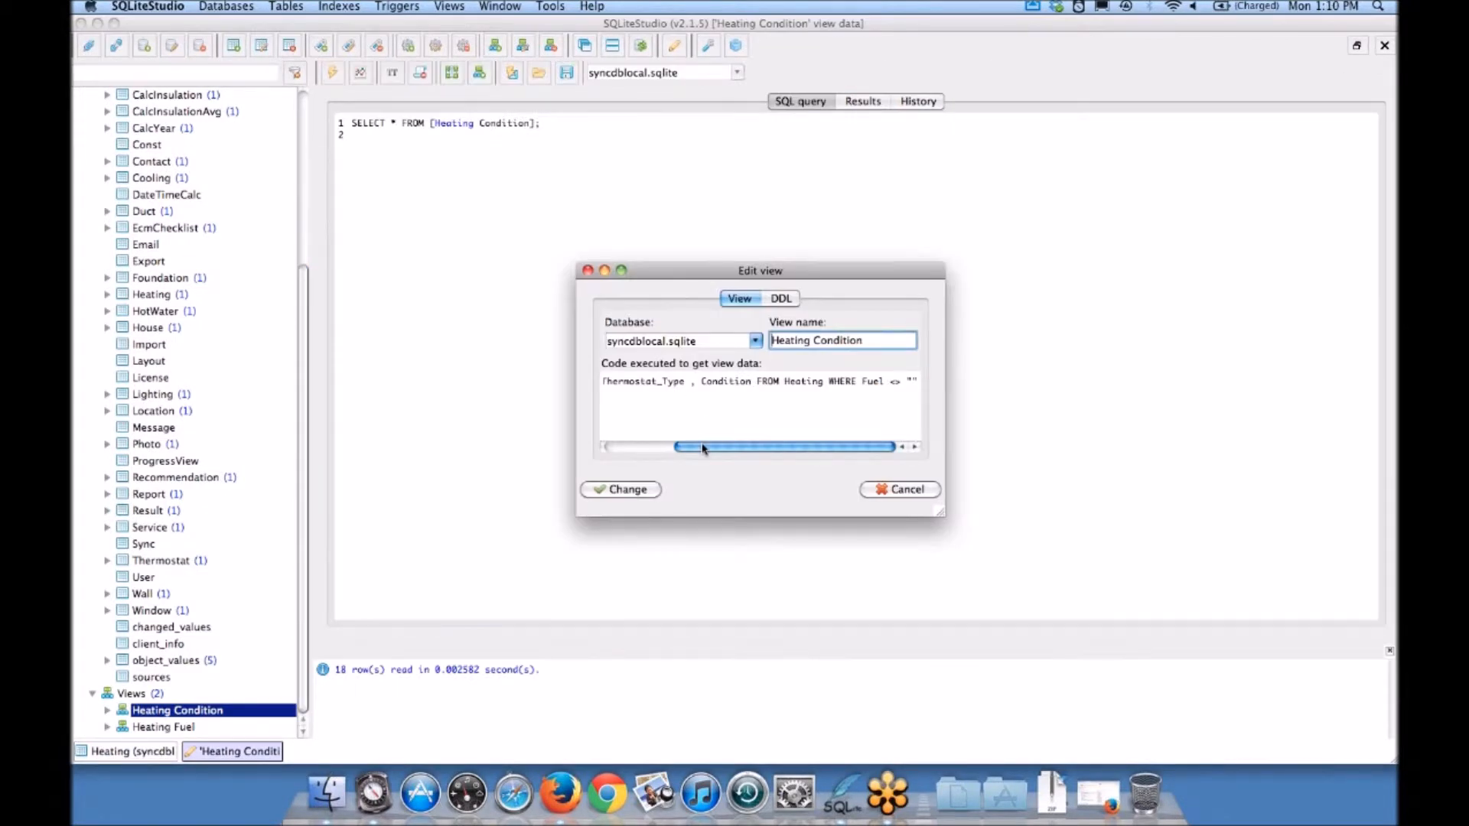
left_click_drag(703, 449, 547, 443)
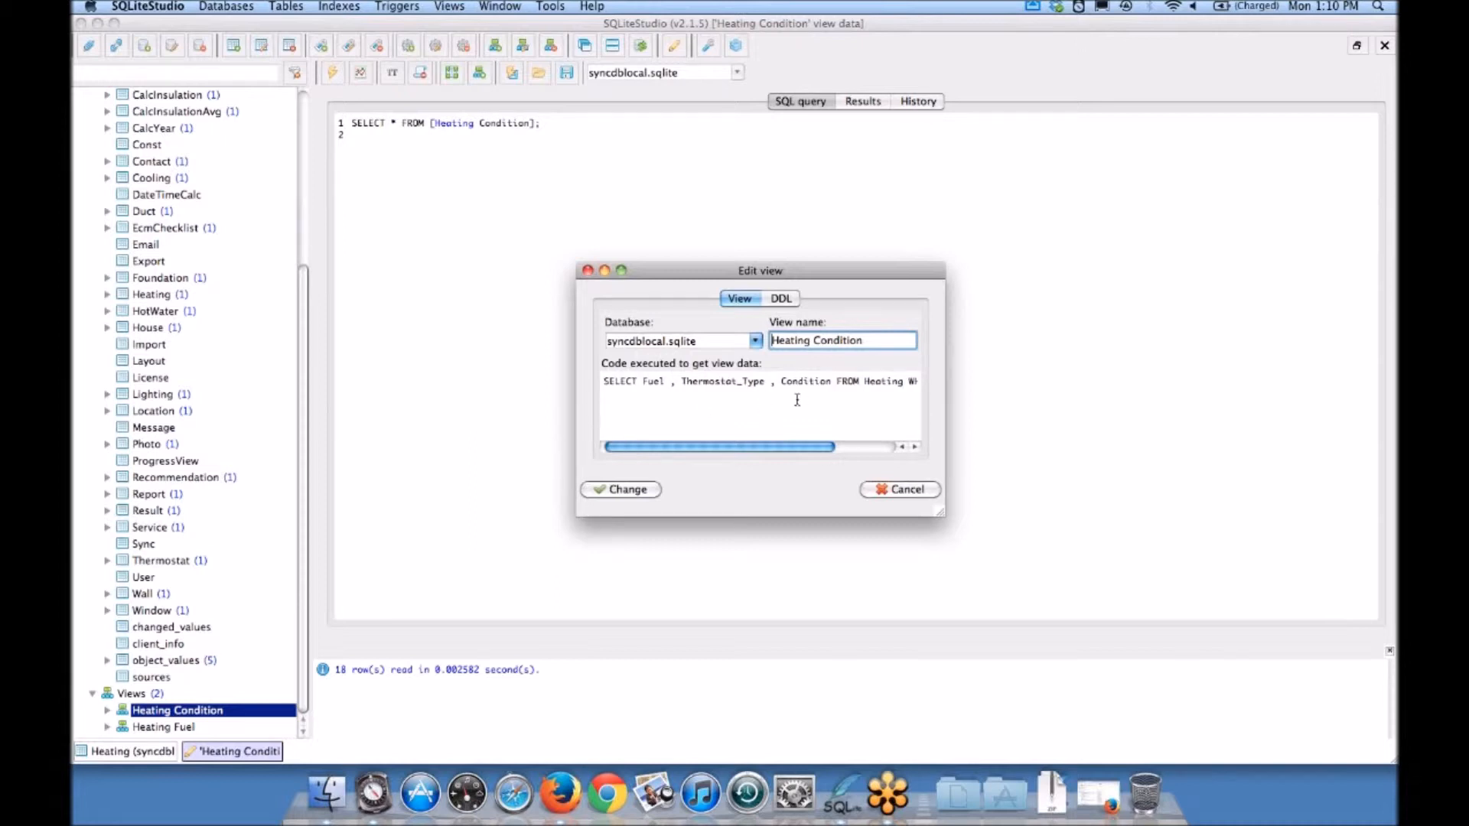
left_click(678, 382)
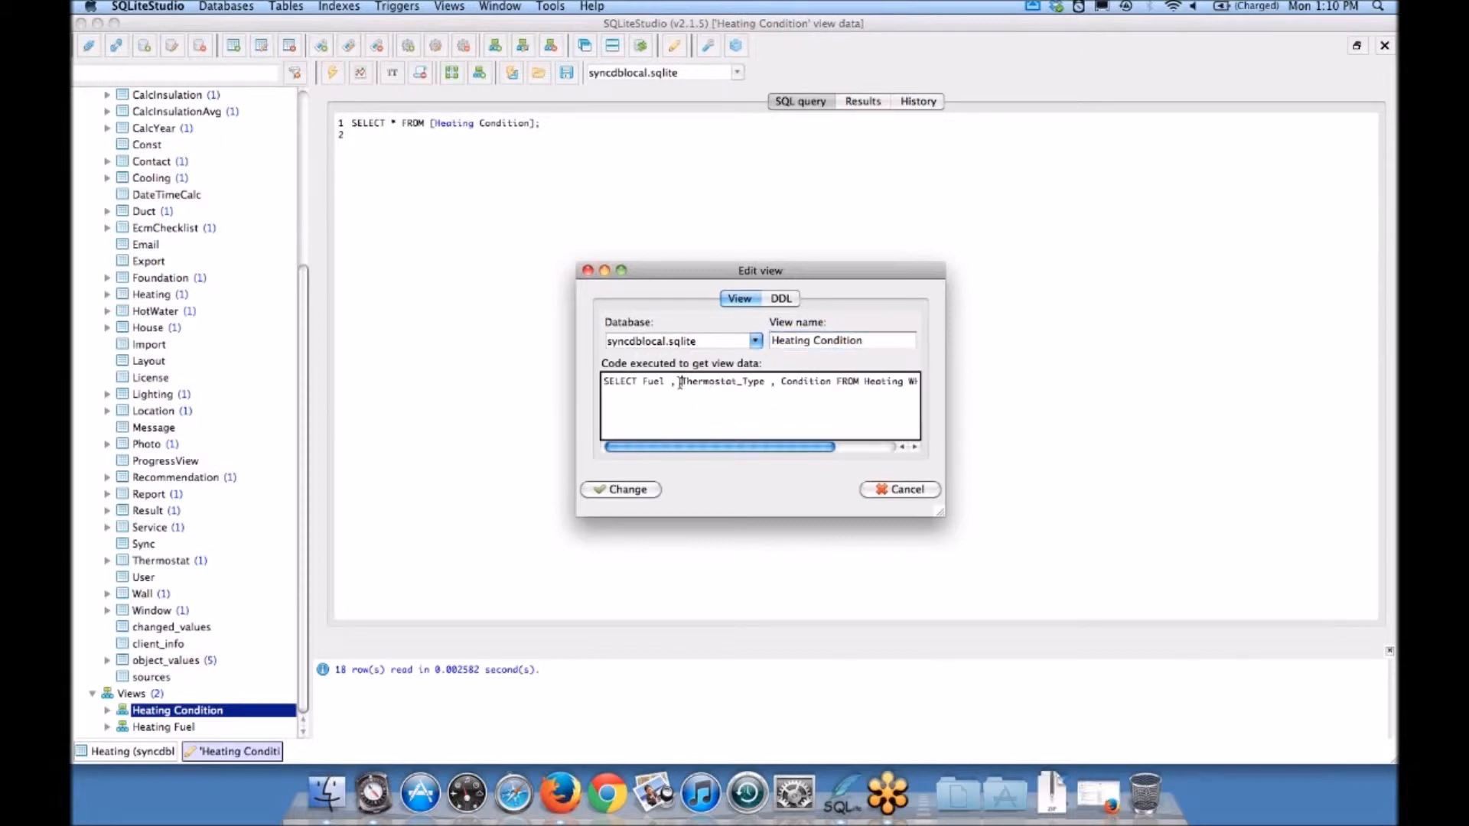
key("Return")
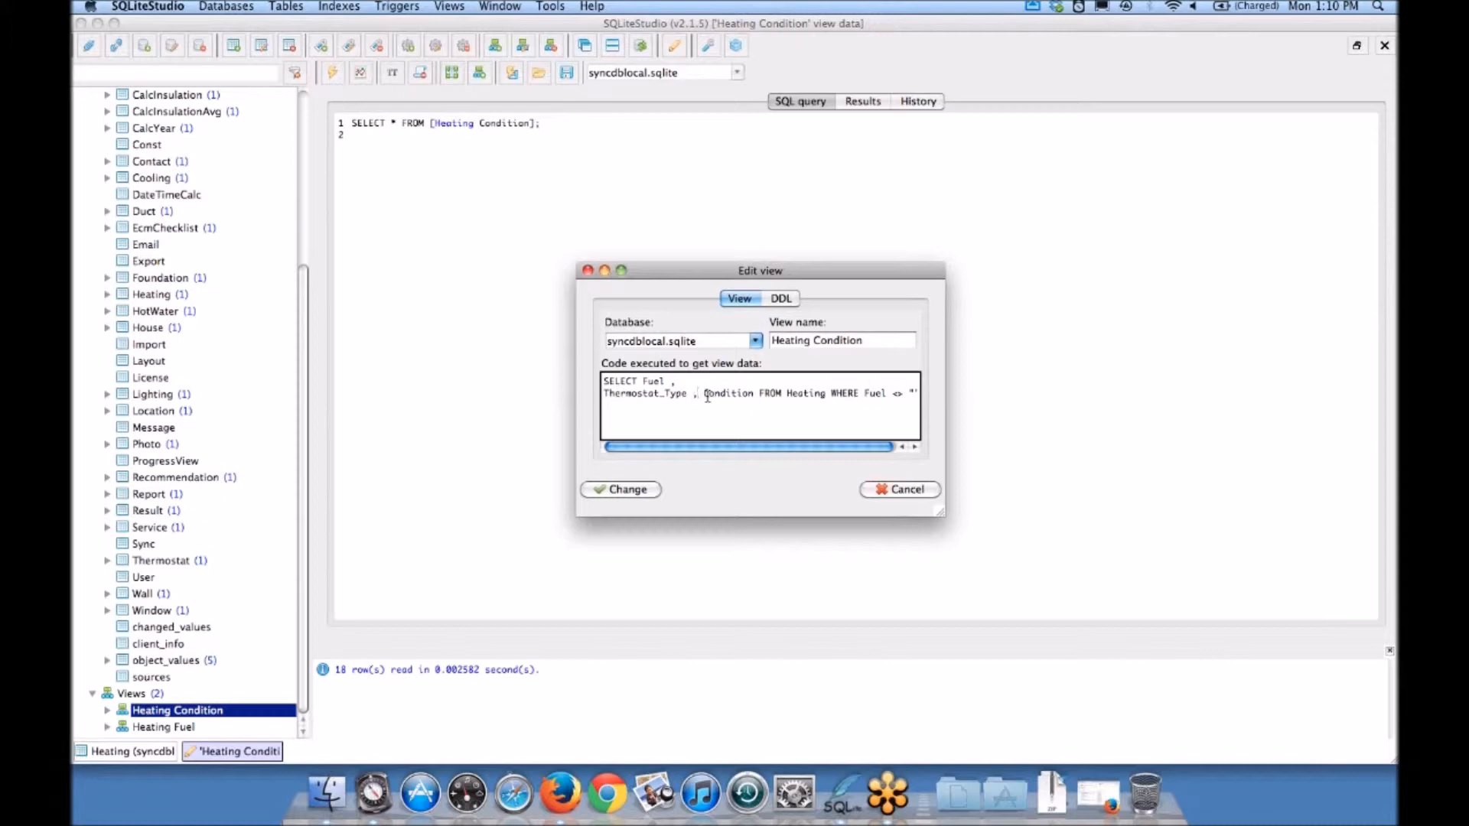
key("Return")
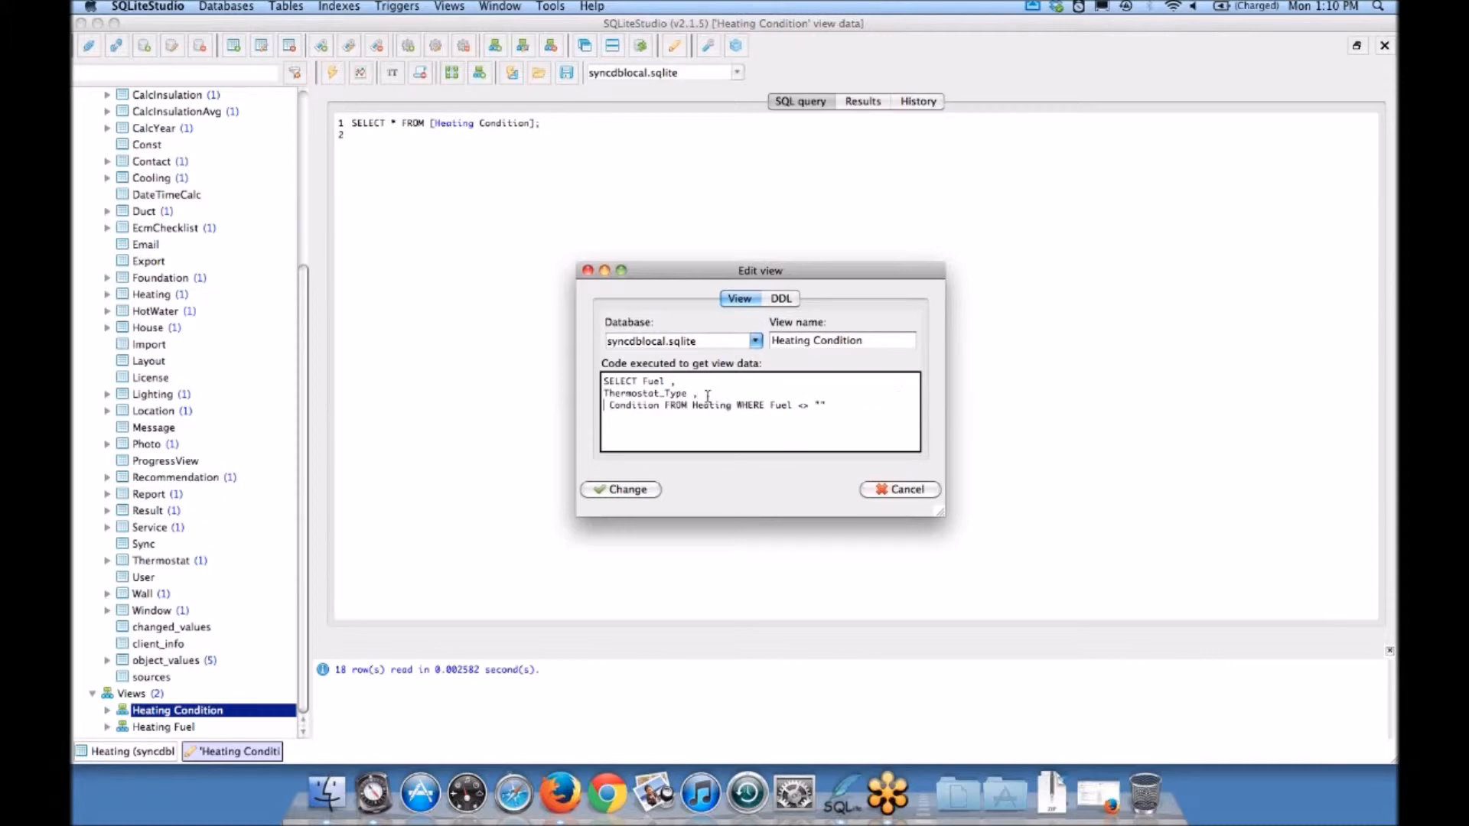
left_click(666, 407)
key("Return")
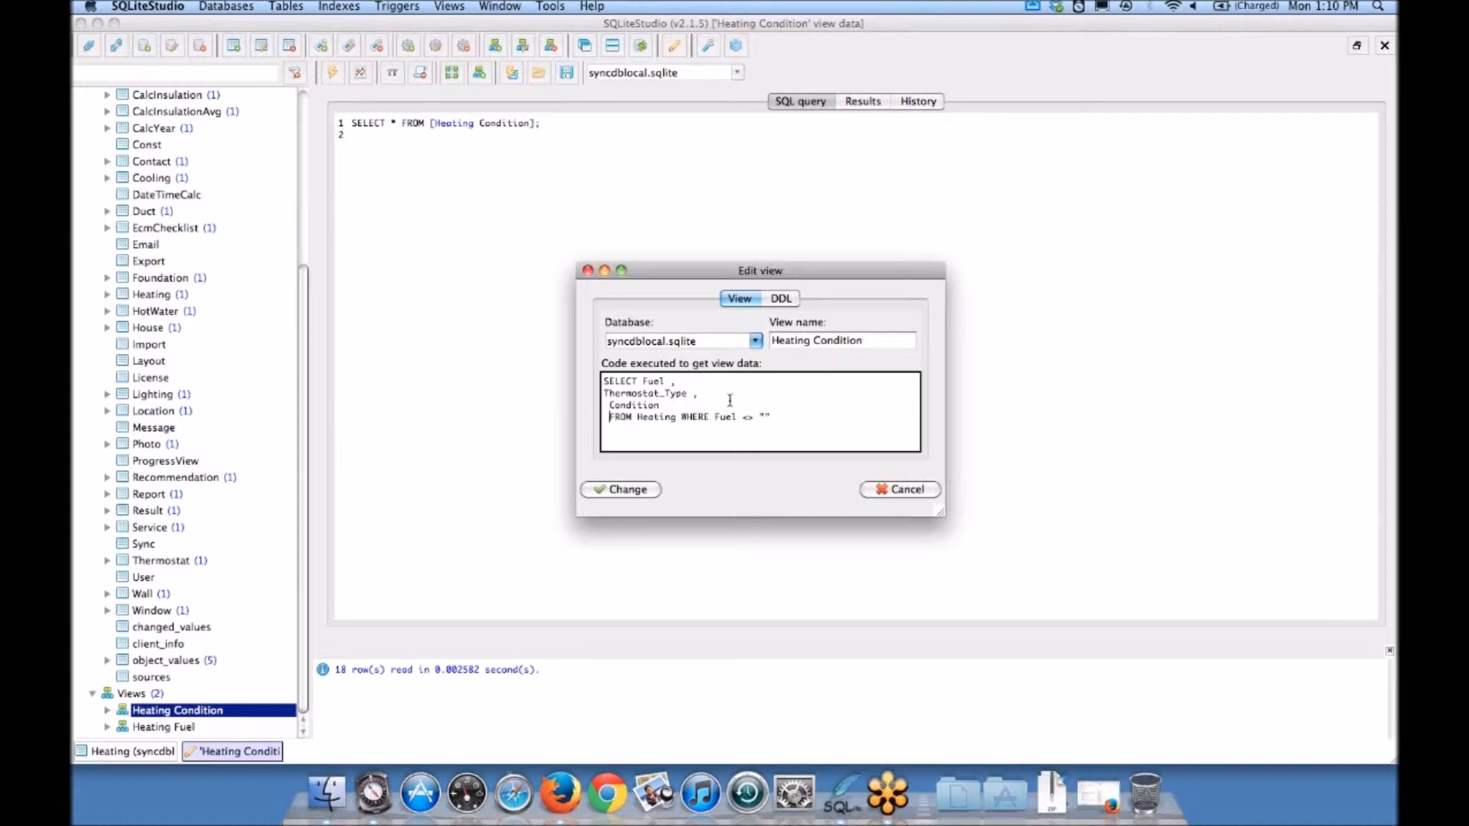
left_click(683, 417)
key("Return")
left_click(893, 491)
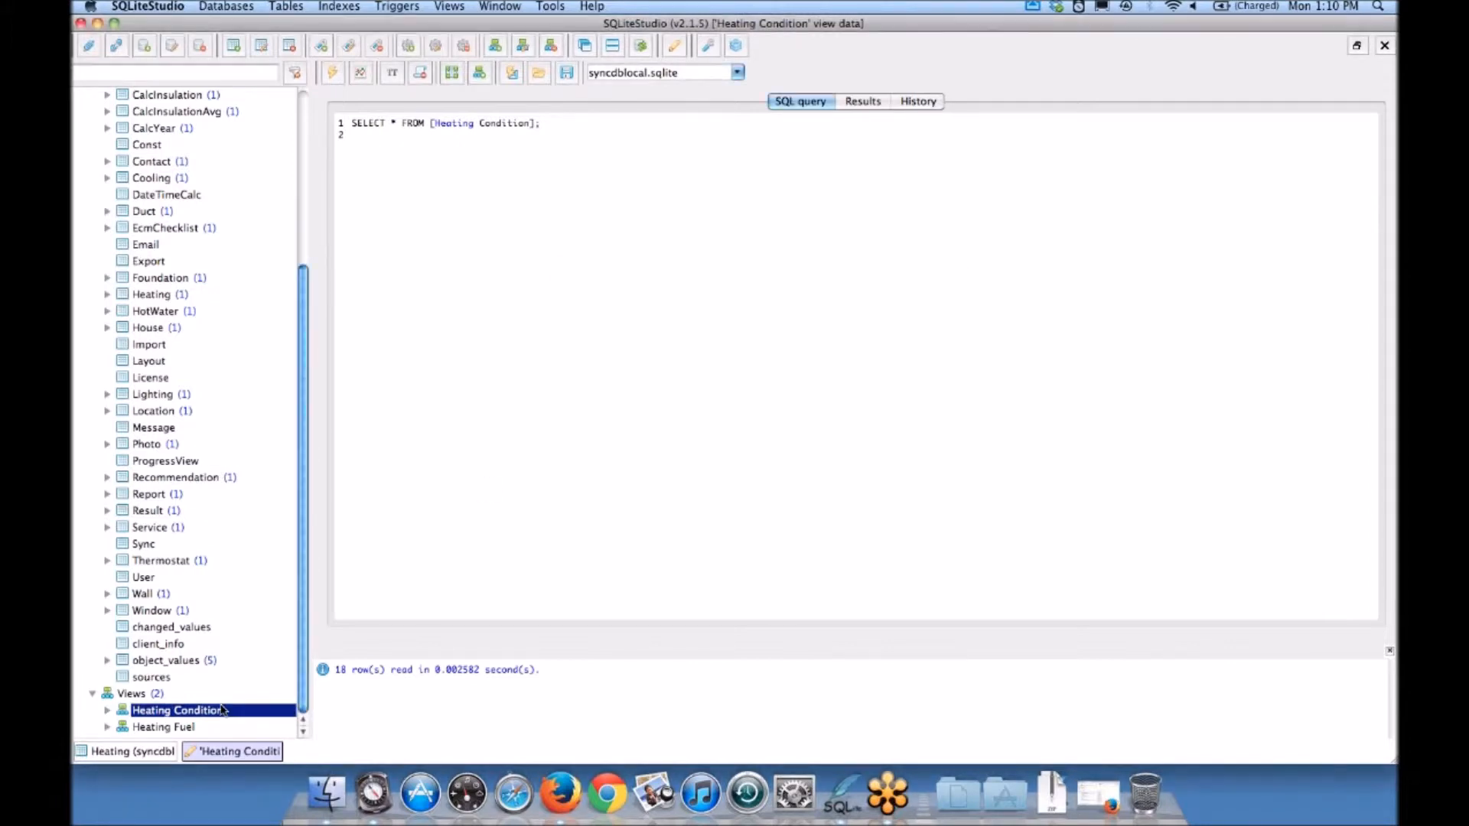
Step: Show the Heating Condition view's results again, and open the Audit table's data to review its auditor and organization columns
double_click(175, 713)
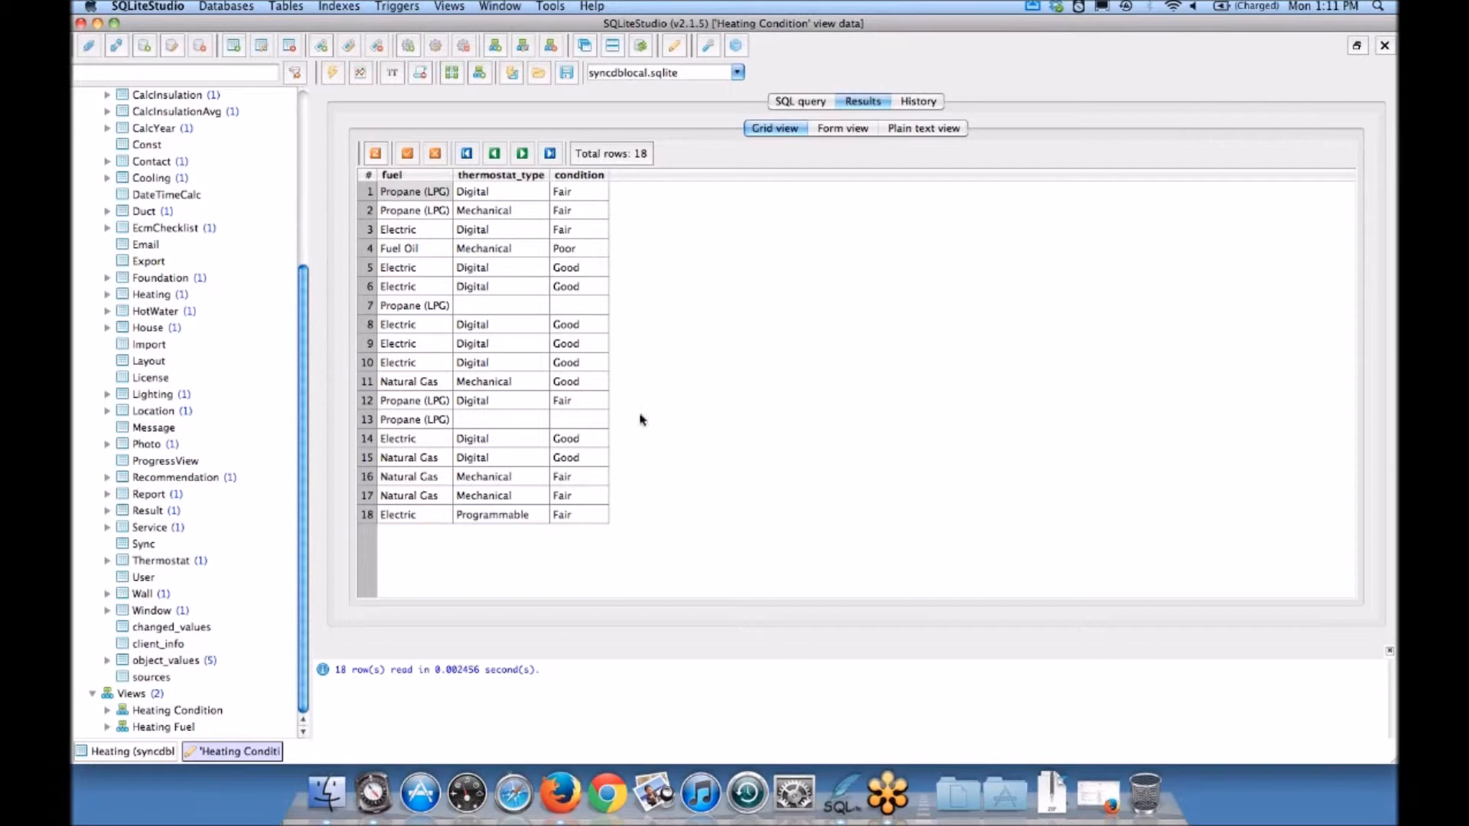
left_click_drag(303, 310, 313, 124)
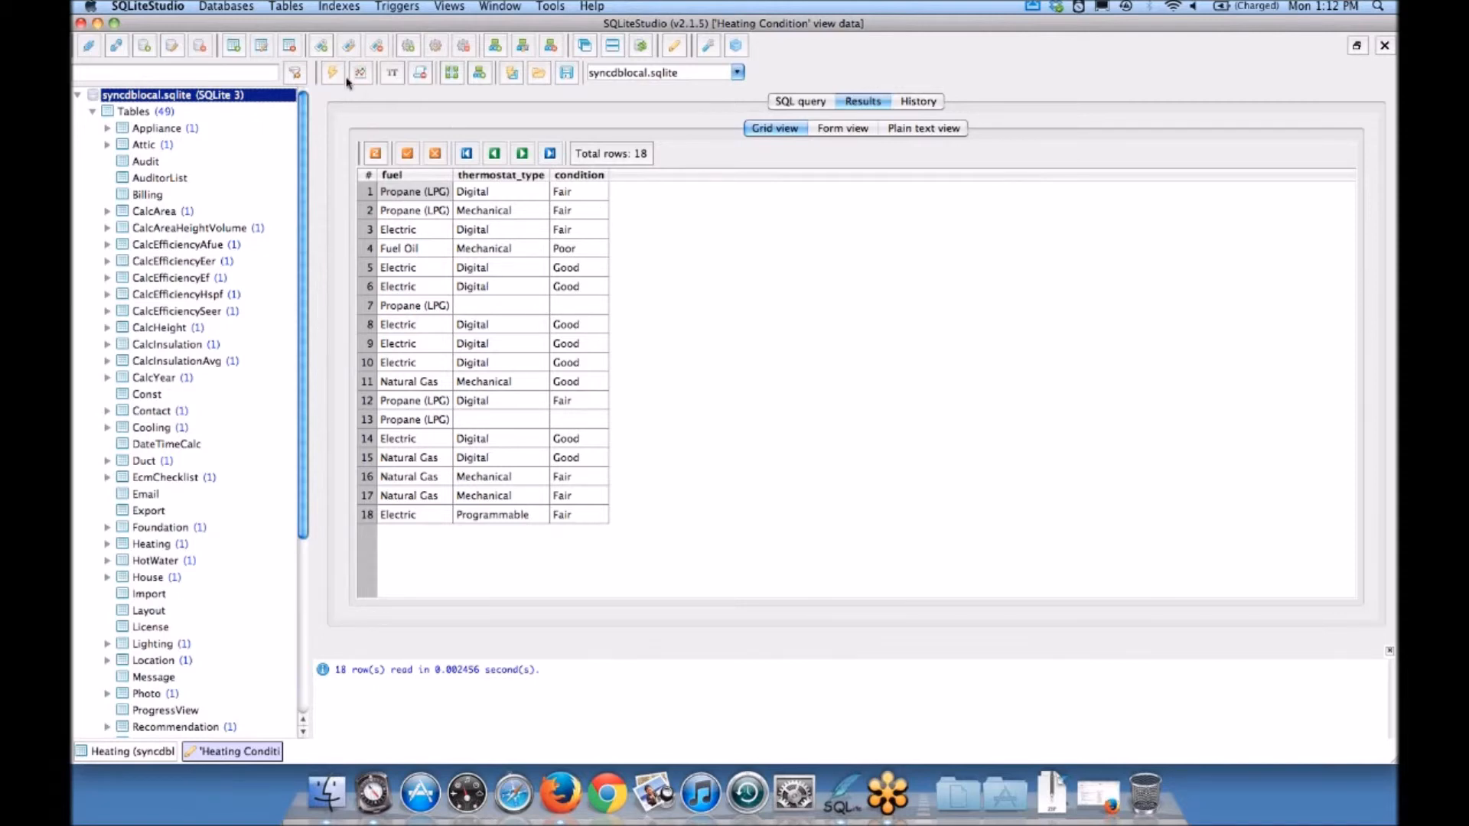
double_click(149, 165)
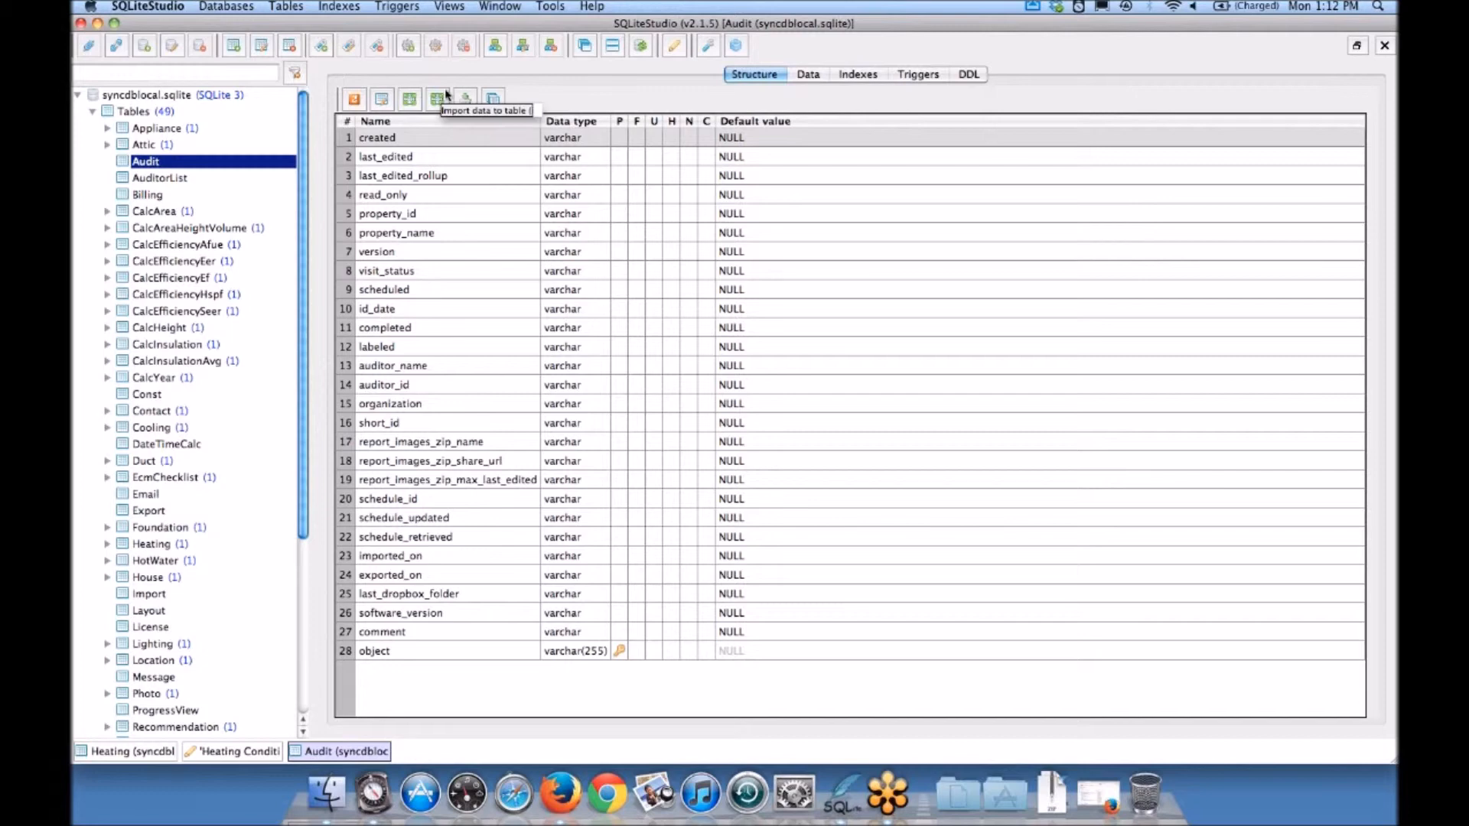
left_click(813, 76)
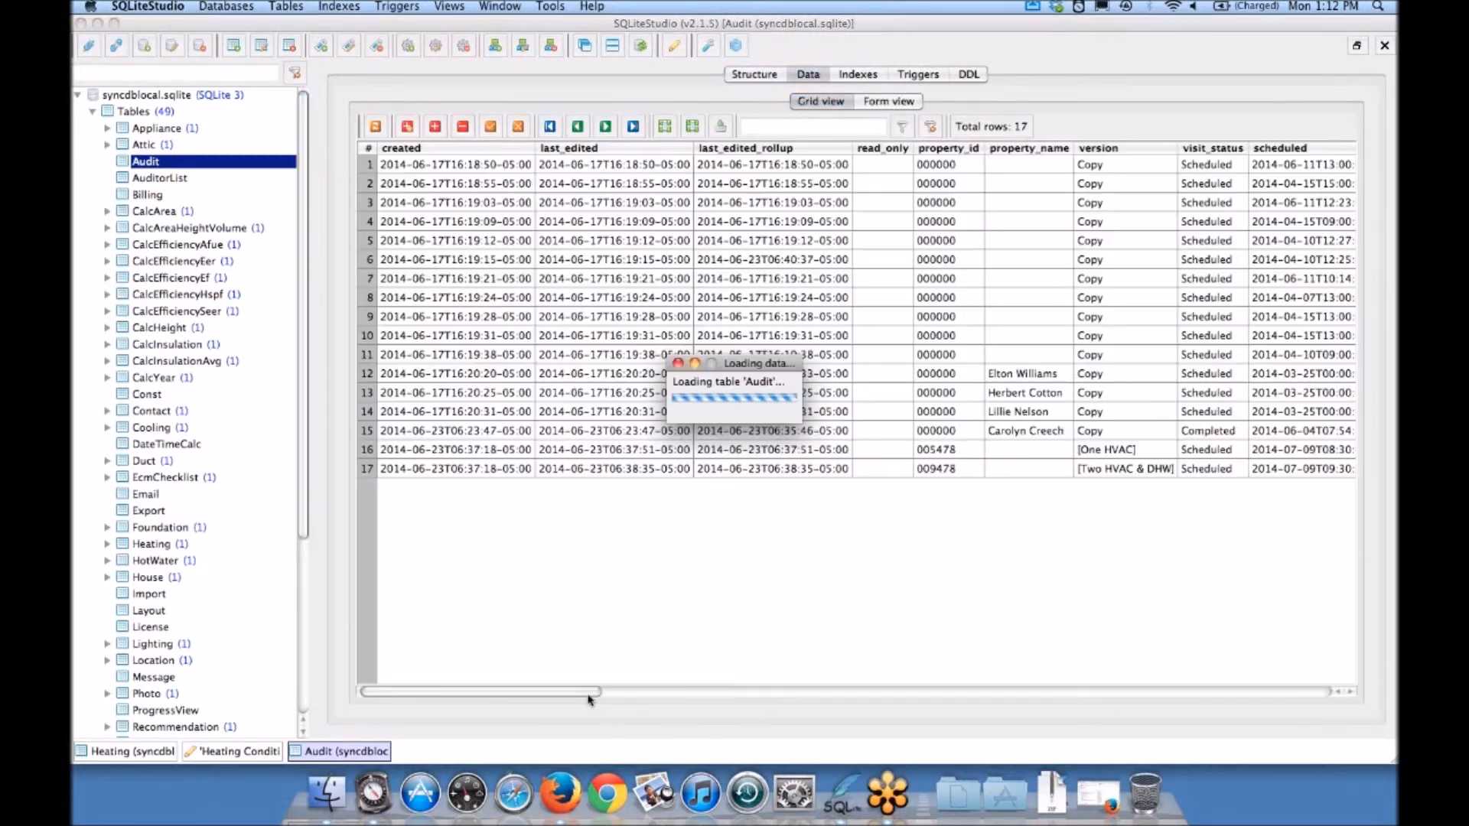
left_click_drag(594, 691, 760, 691)
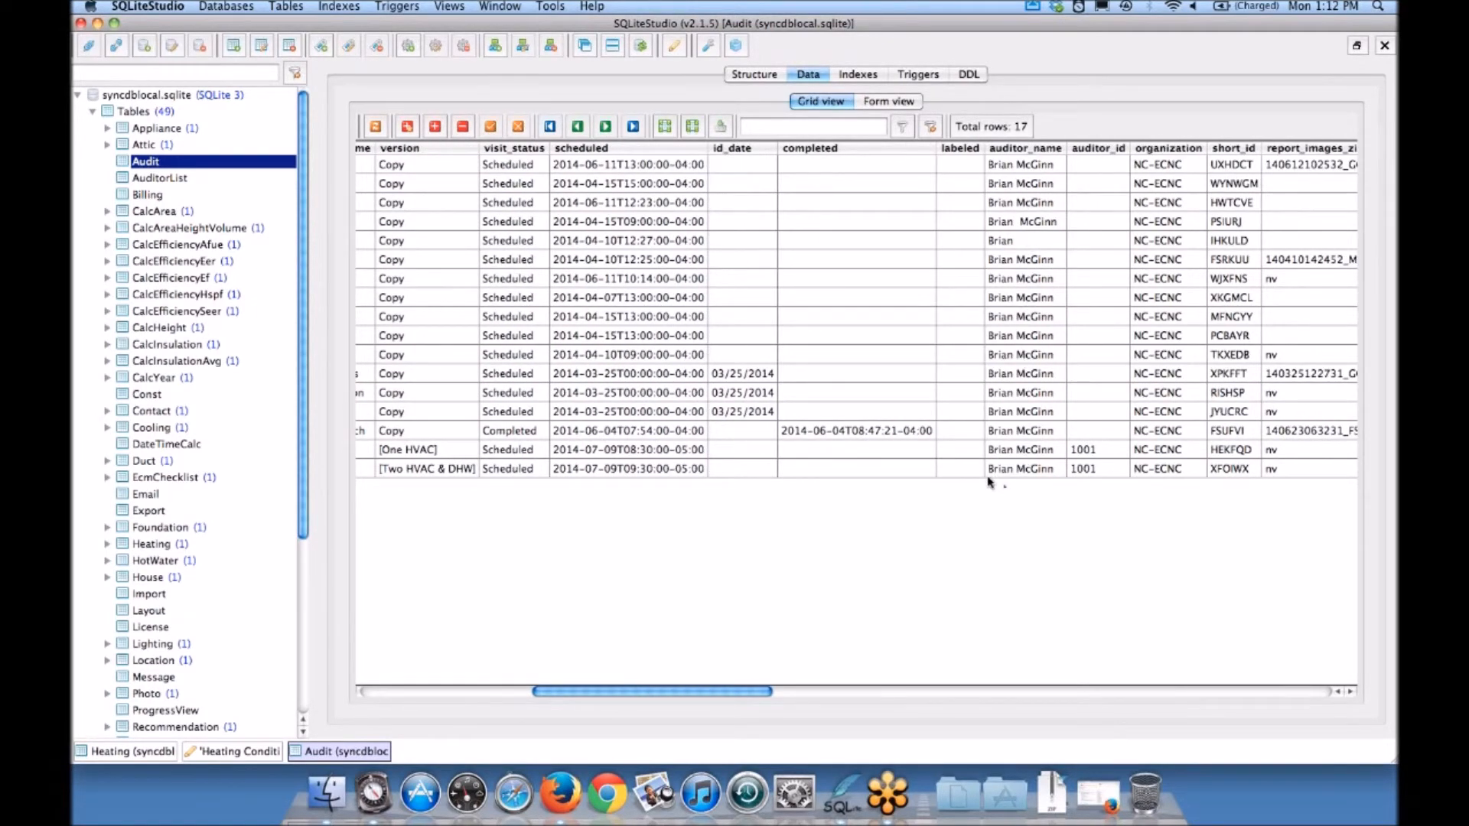
mouse_move(988, 482)
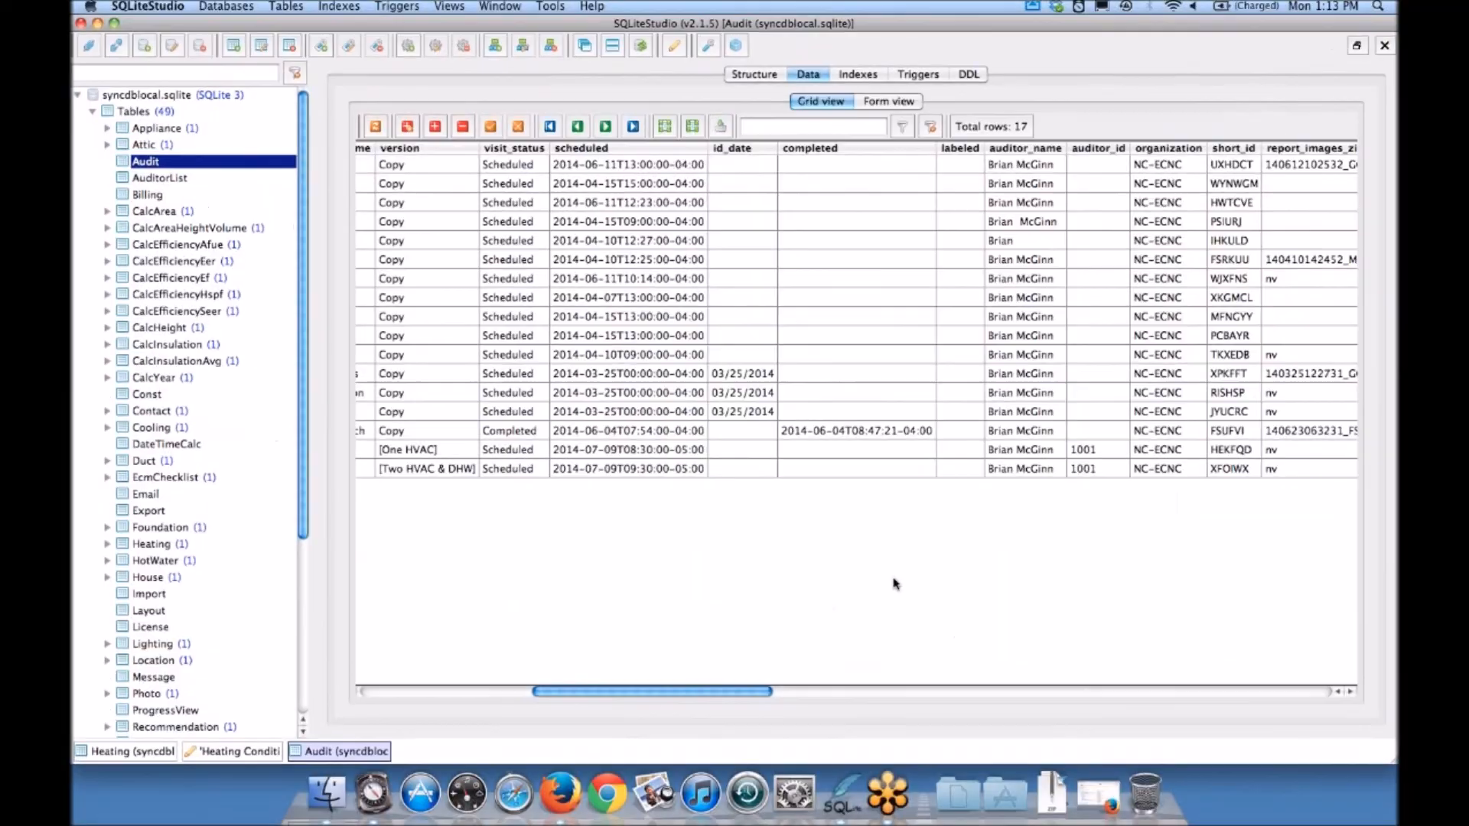
Step: Switch to Firefox and bring up the Dropbox page with the Reports folder of miAudit-ECNC
key("F3")
left_click(726, 697)
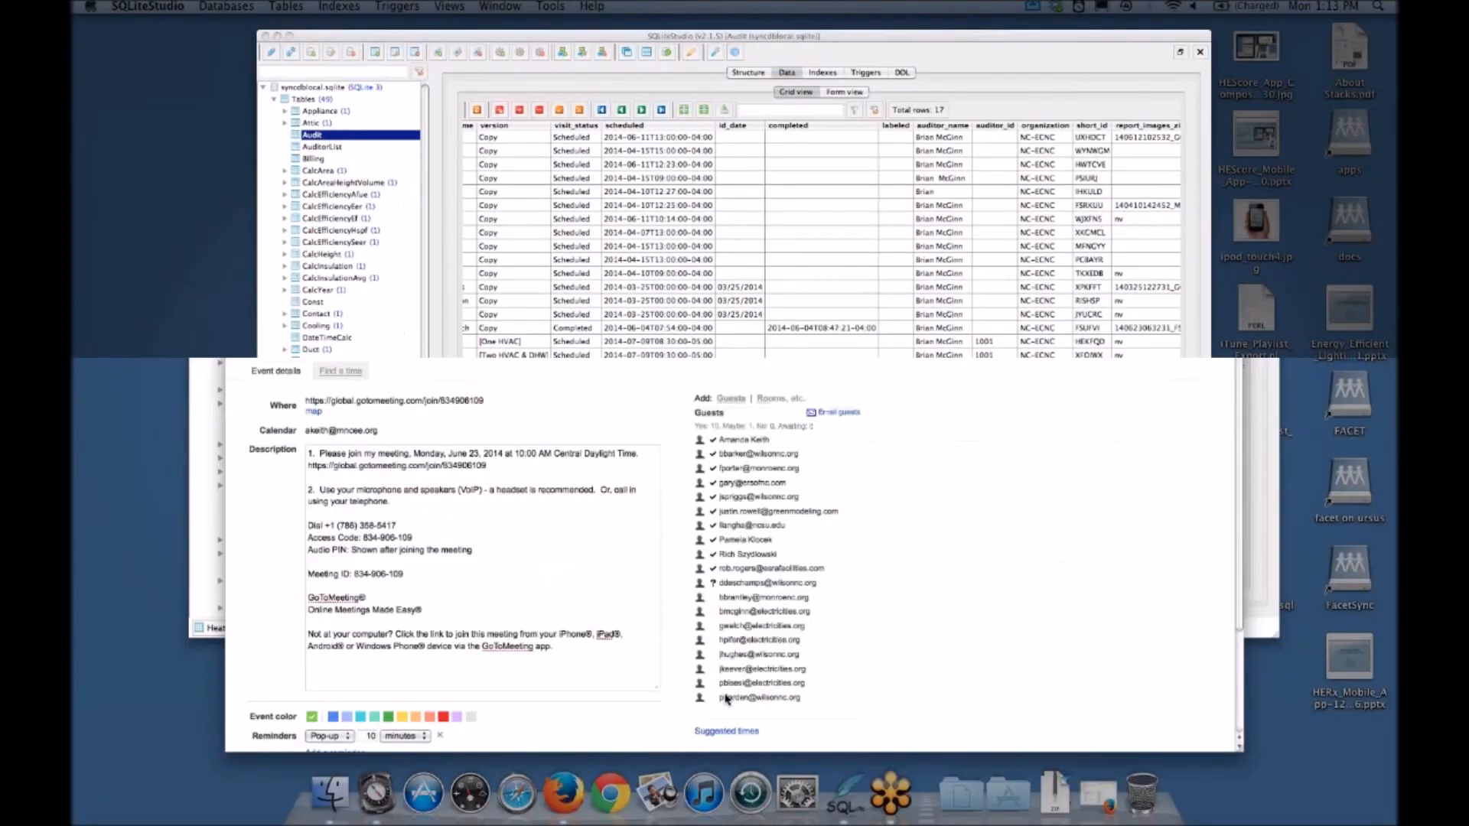
key("F3")
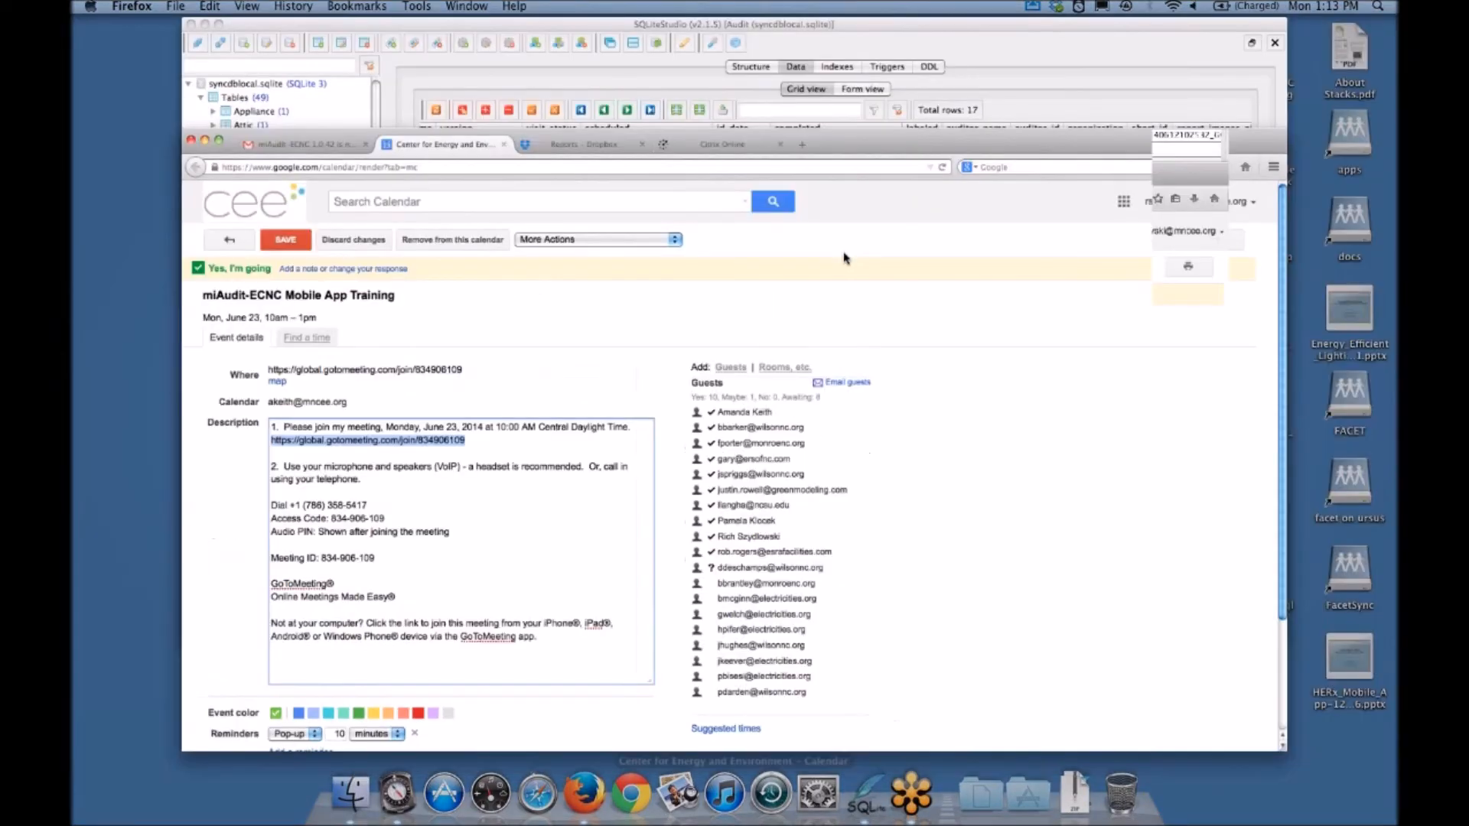
right_click(911, 794)
left_click(785, 496)
left_click(717, 105)
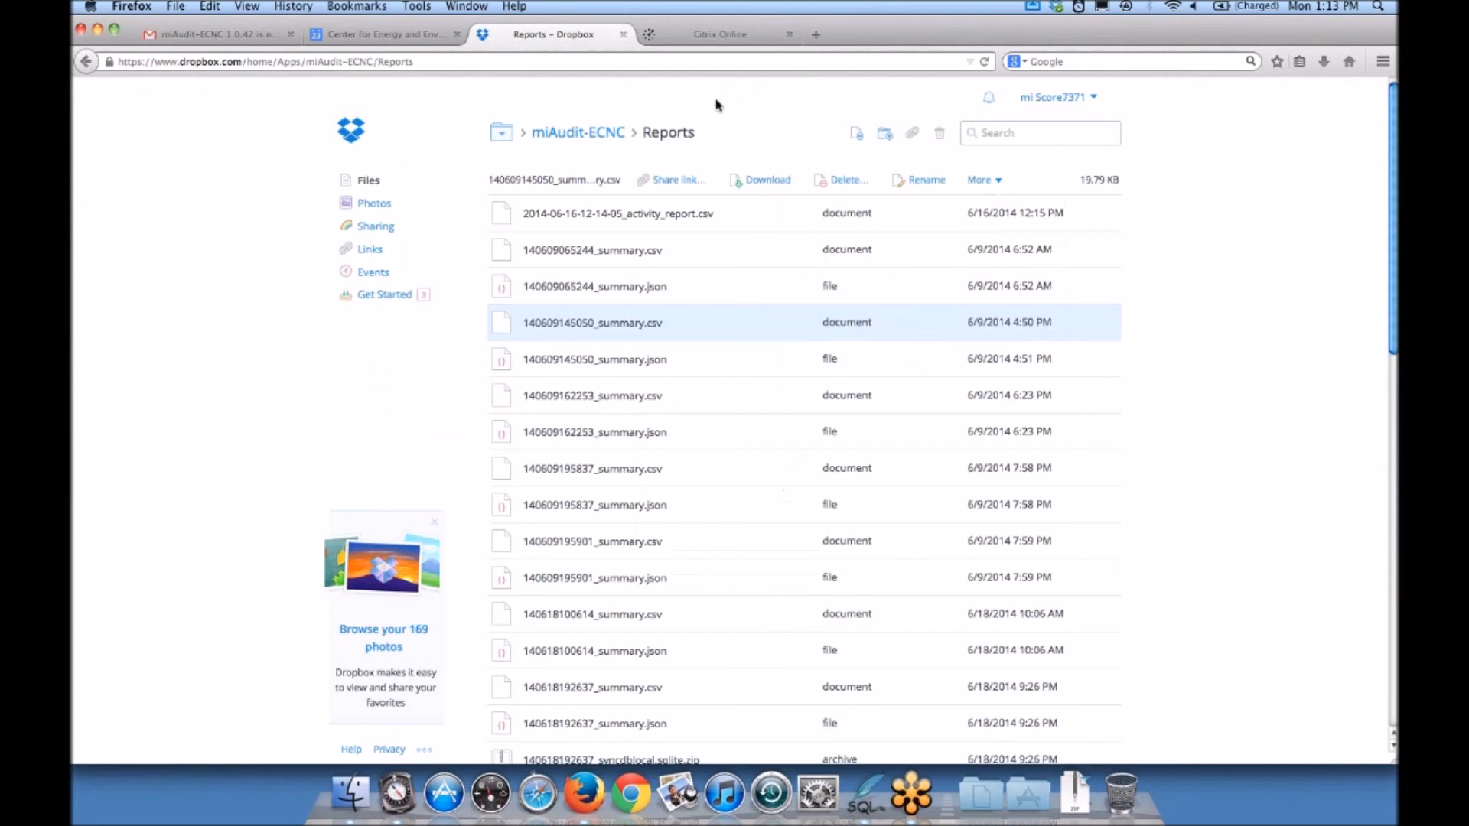